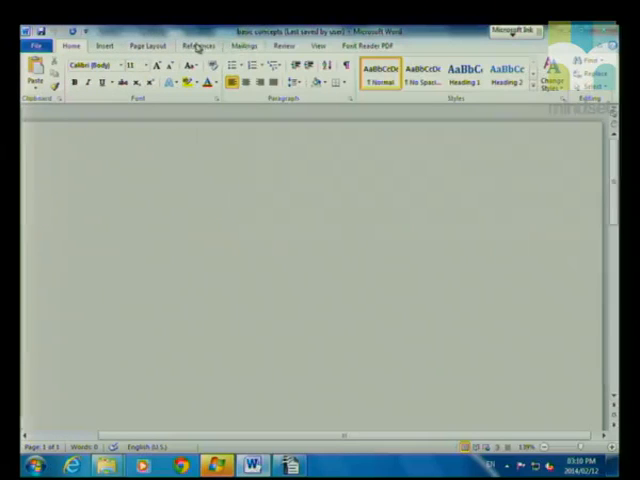
Switch from Word's ribbon to OpenOffice Writer, browse its Tools menu, and return to the blank page
click(103, 47)
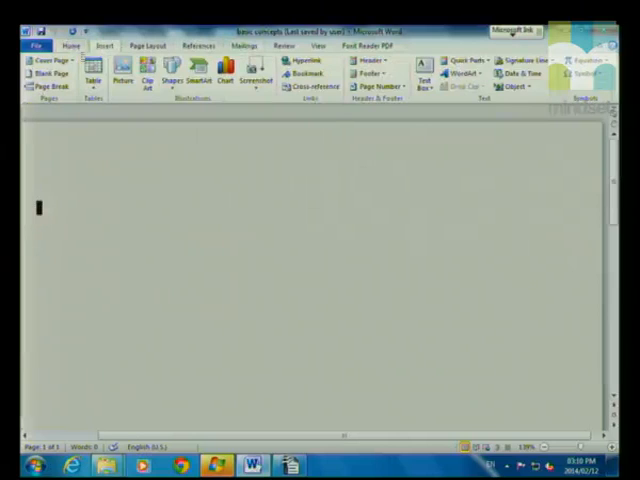
click(72, 47)
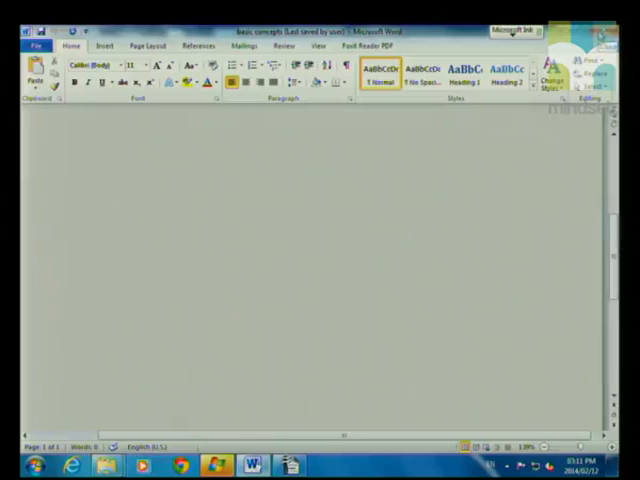
click(596, 33)
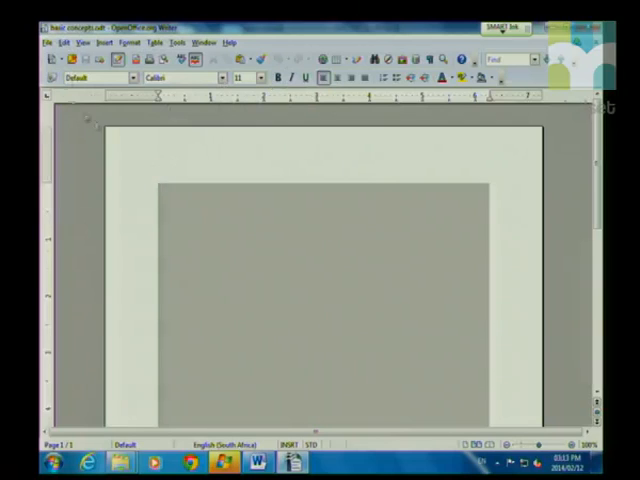
click(66, 44)
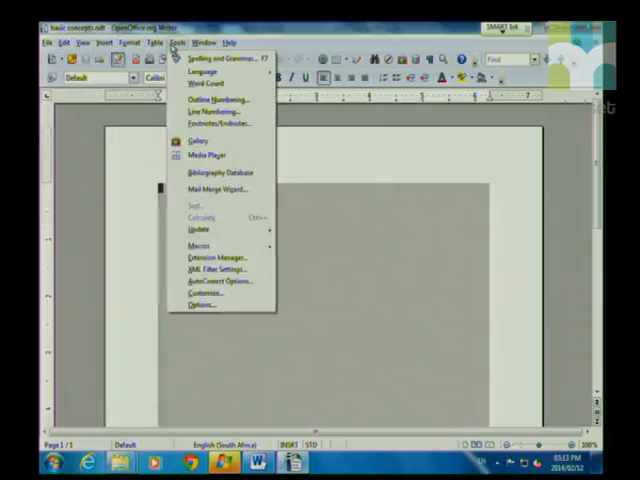
click(135, 193)
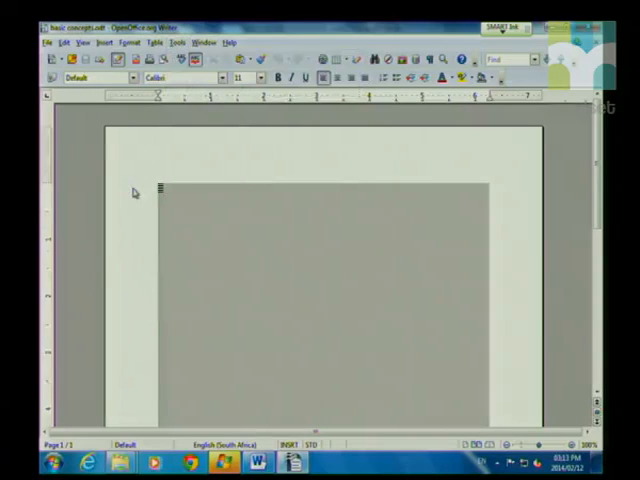
Return to the blank Word document and choose the SMART Ink pen for drawing
click(258, 462)
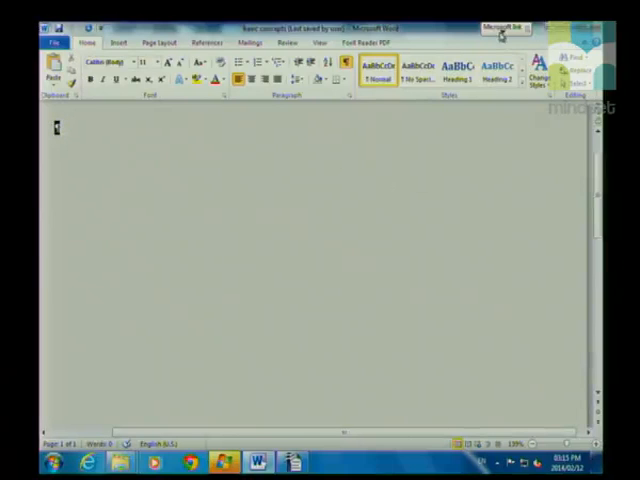
click(503, 30)
click(392, 70)
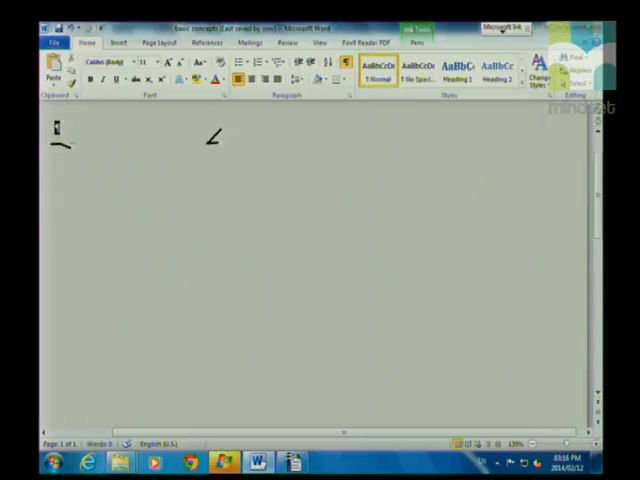
Dismiss the ink options, select the N of 'Nce upon a time long long ago.' and move to the line's end
click(503, 30)
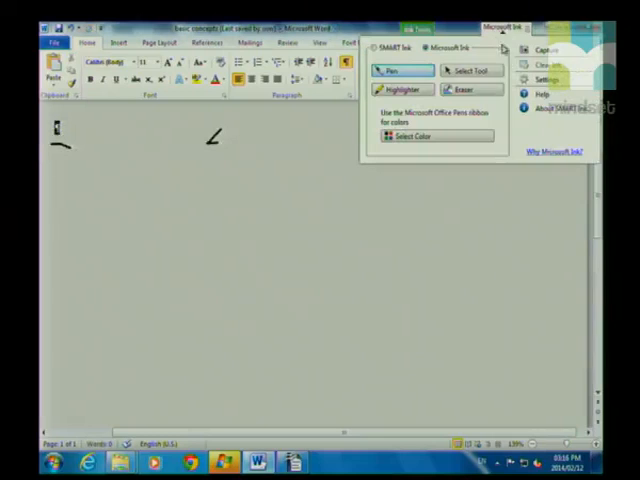
click(503, 30)
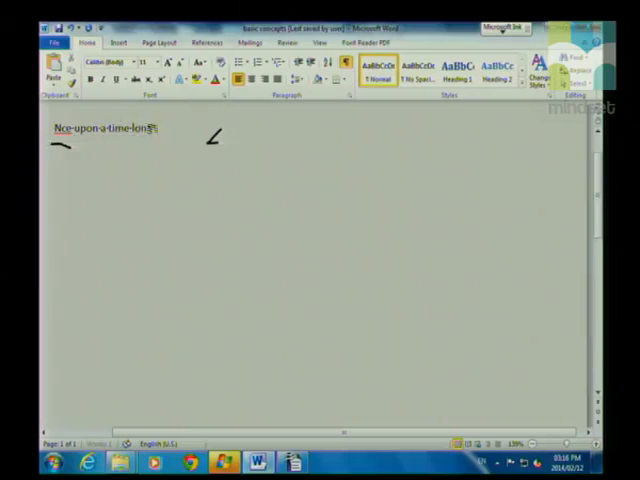
text(g long ago)
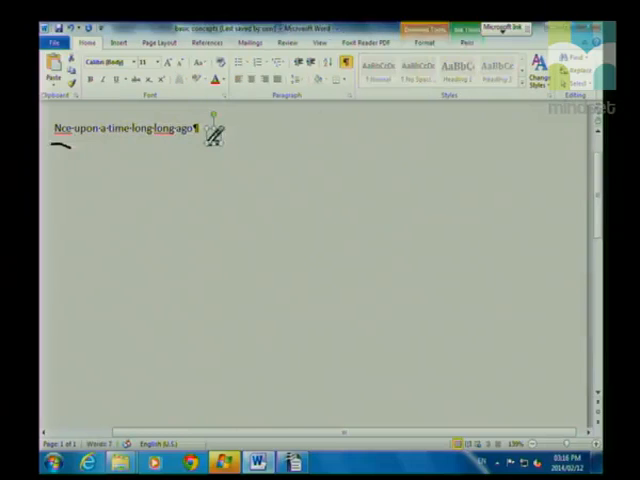
drag(53, 128, 60, 130)
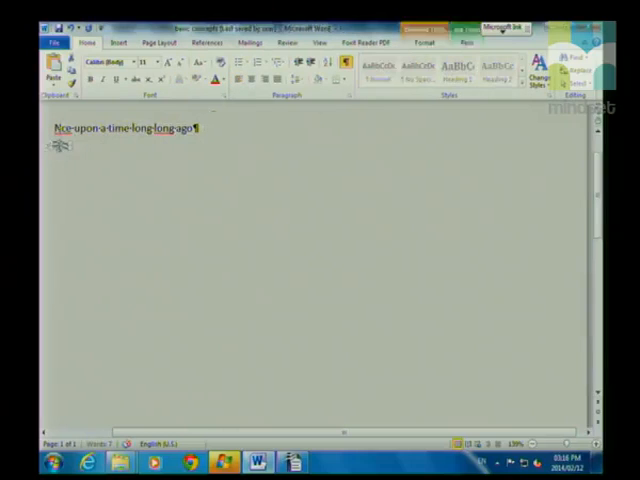
click(201, 129)
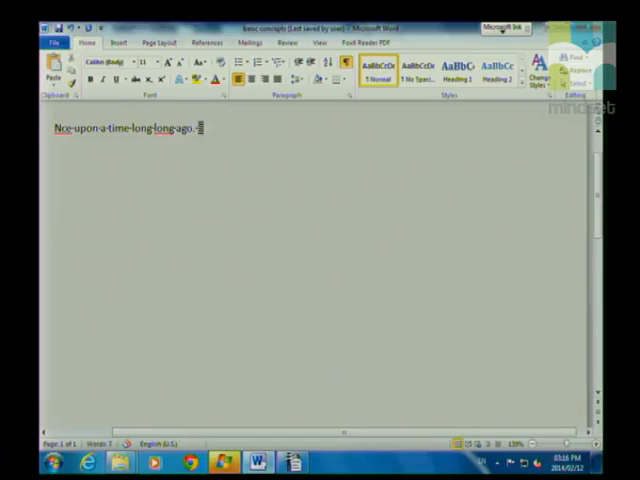
Remove the stray Y after 'ago.' and select to the end of the typed line
key(shift+Right)
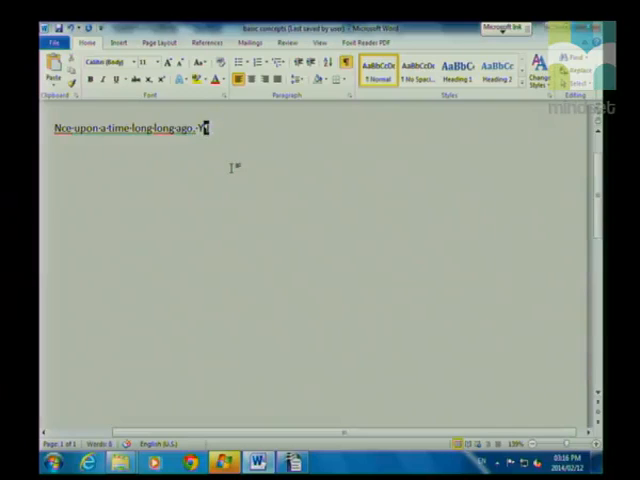
key(BackSpace)
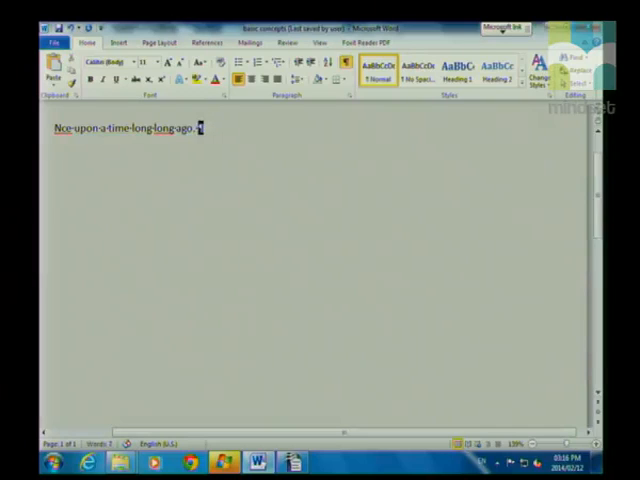
text(There liv)
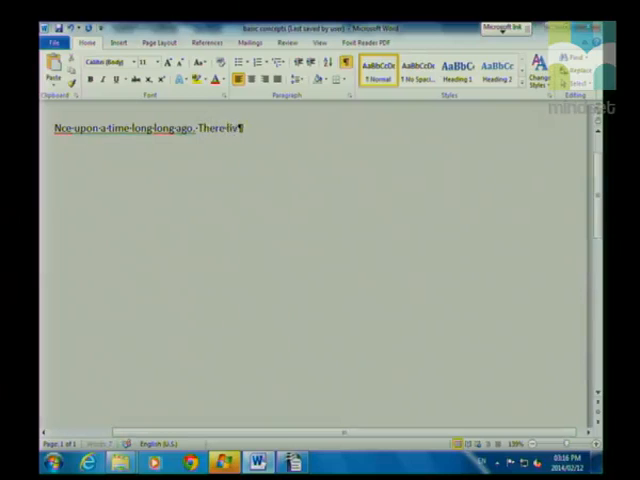
text(ed an old man )
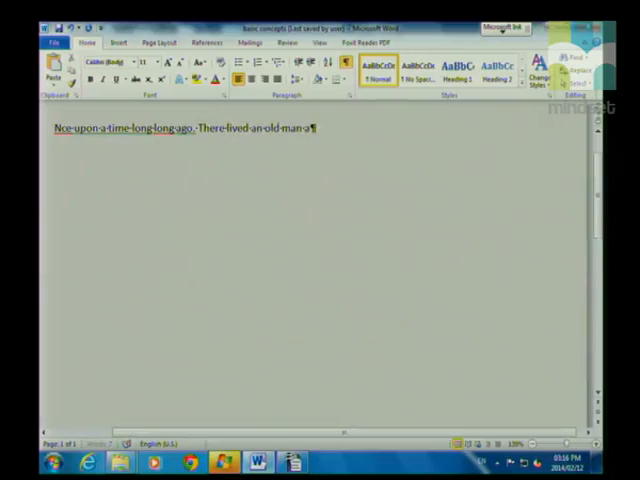
text(and woman at the e)
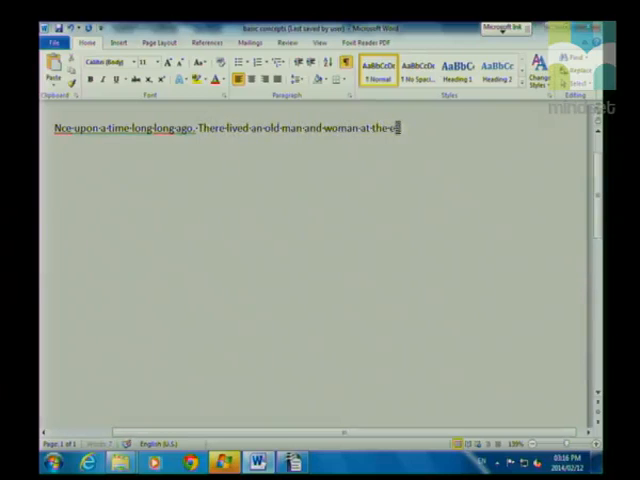
text(dge of the fores)
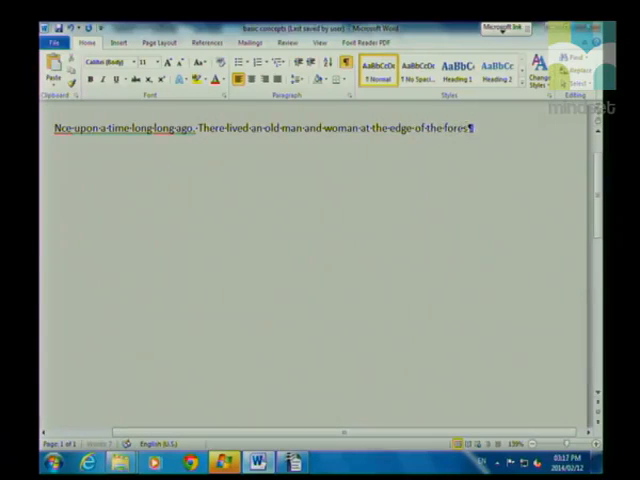
text(t in a very old)
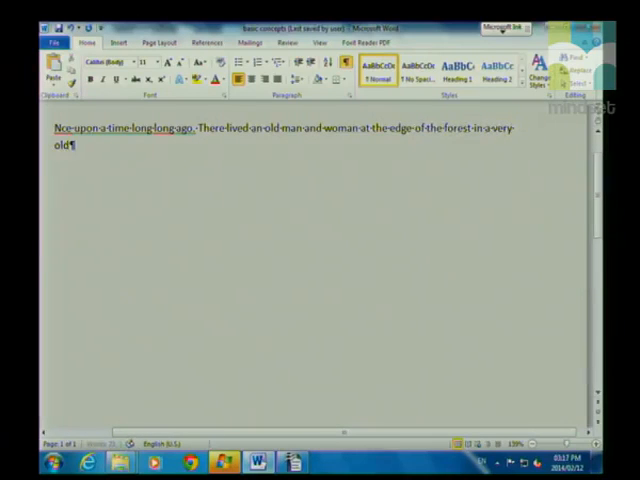
key(shift+End)
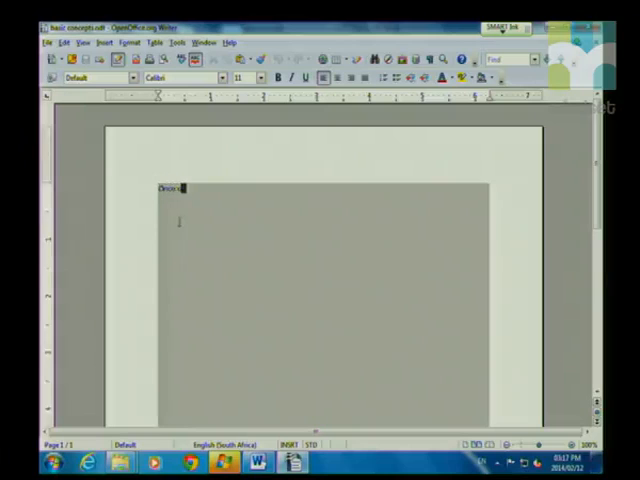
text(pon a time )
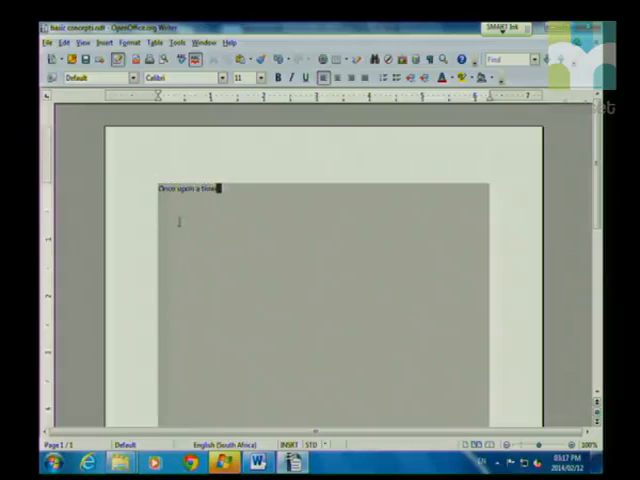
text(long ago)
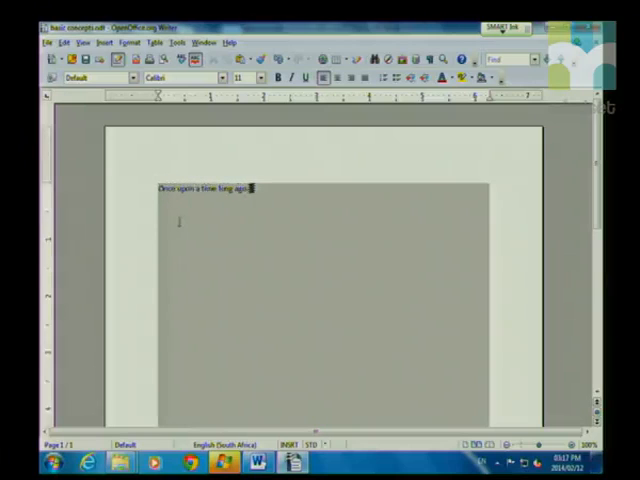